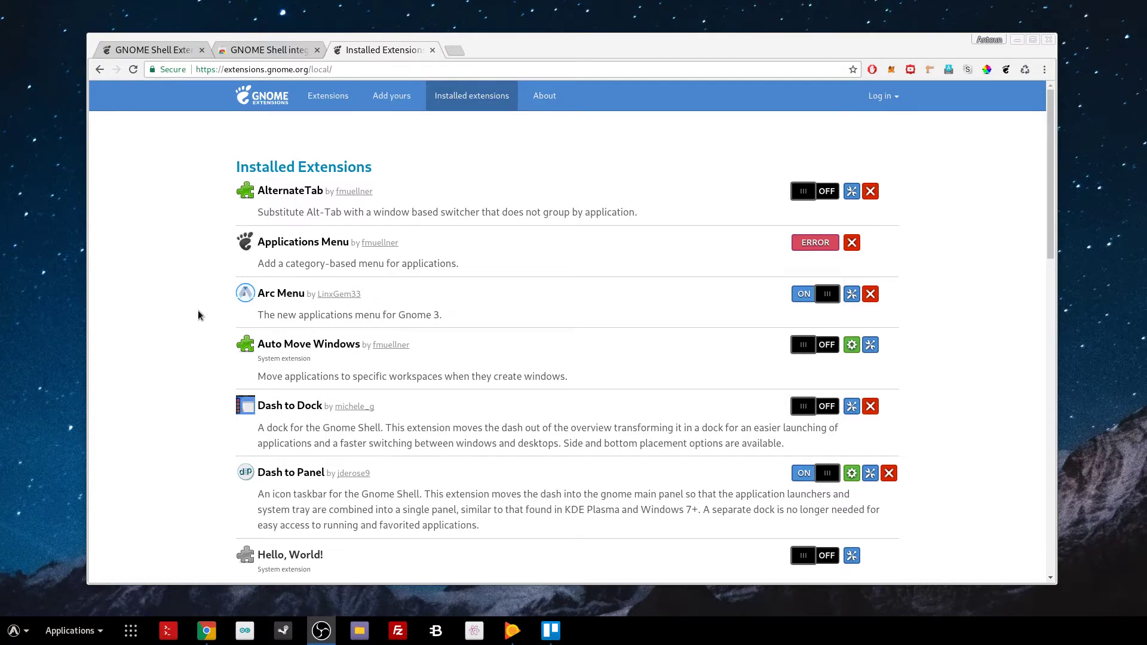
Review the GNOME Shell integration title in the Chrome Web Store, then return to Installed Extensions
left_click(260, 52)
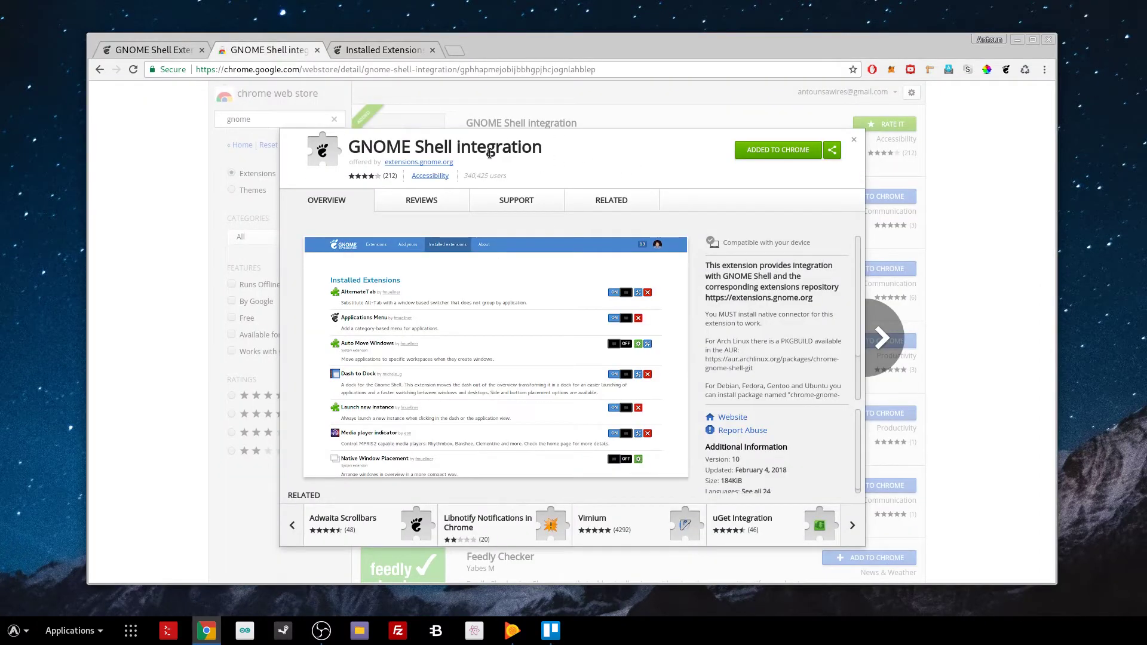
left_click_drag(355, 147, 571, 154)
left_click(570, 155)
left_click_drag(347, 150, 545, 150)
left_click(545, 150)
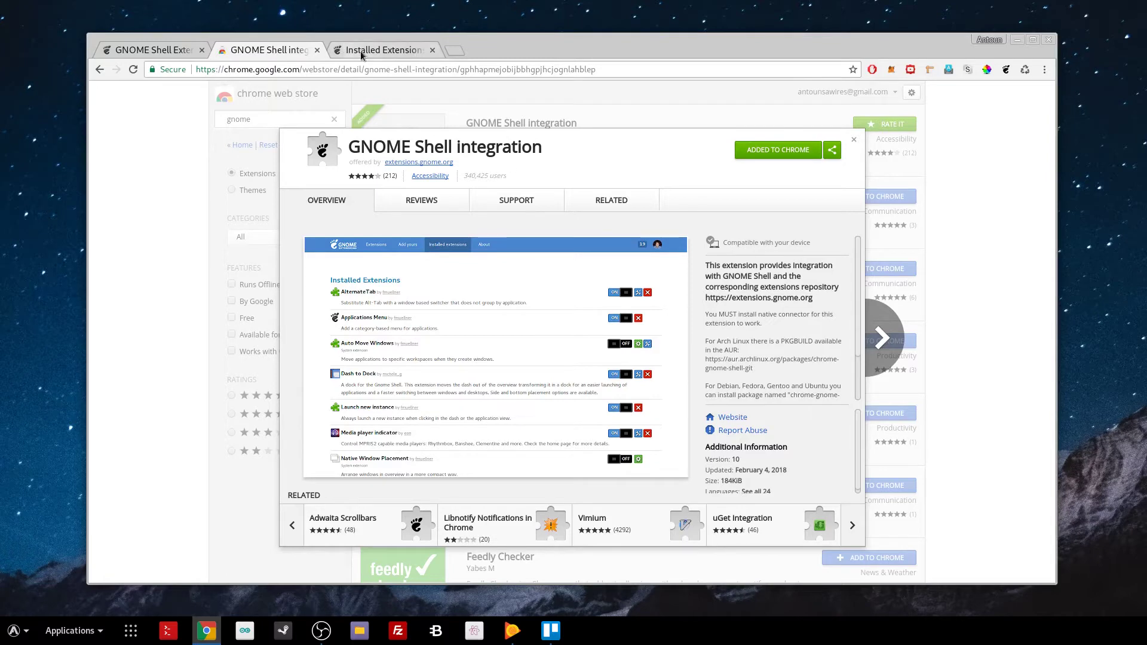
left_click(394, 53)
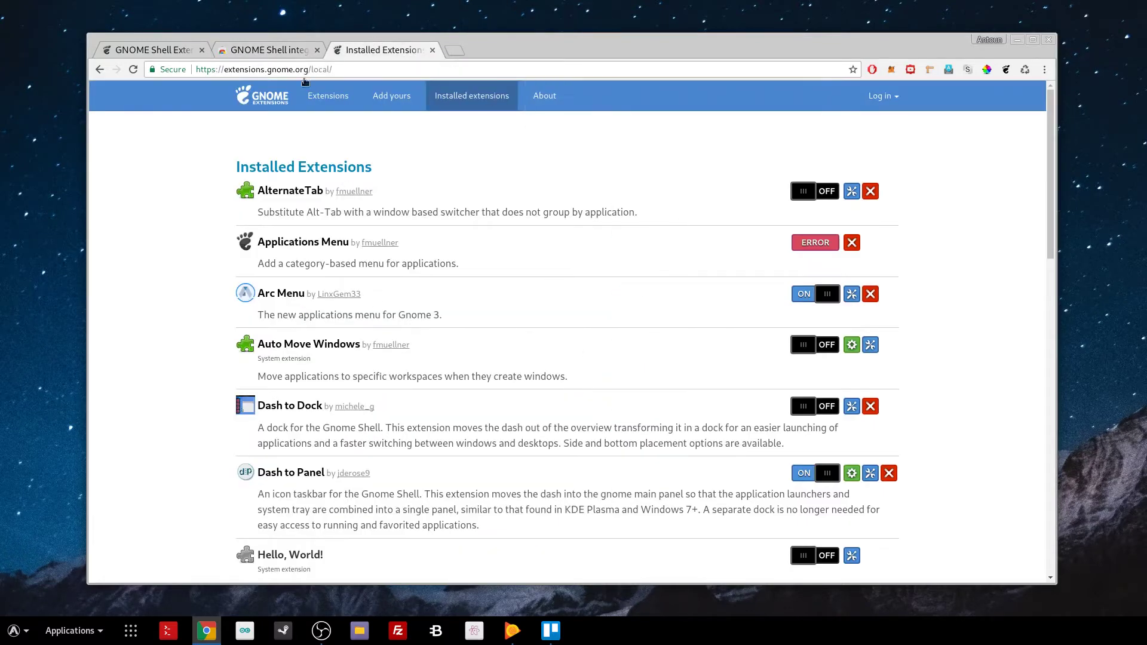
Move from the store and installed pages to the main GNOME extensions catalogue and scroll its listing
left_click(263, 52)
left_click(401, 49)
left_click(143, 52)
scroll(381, 245, "down", 1)
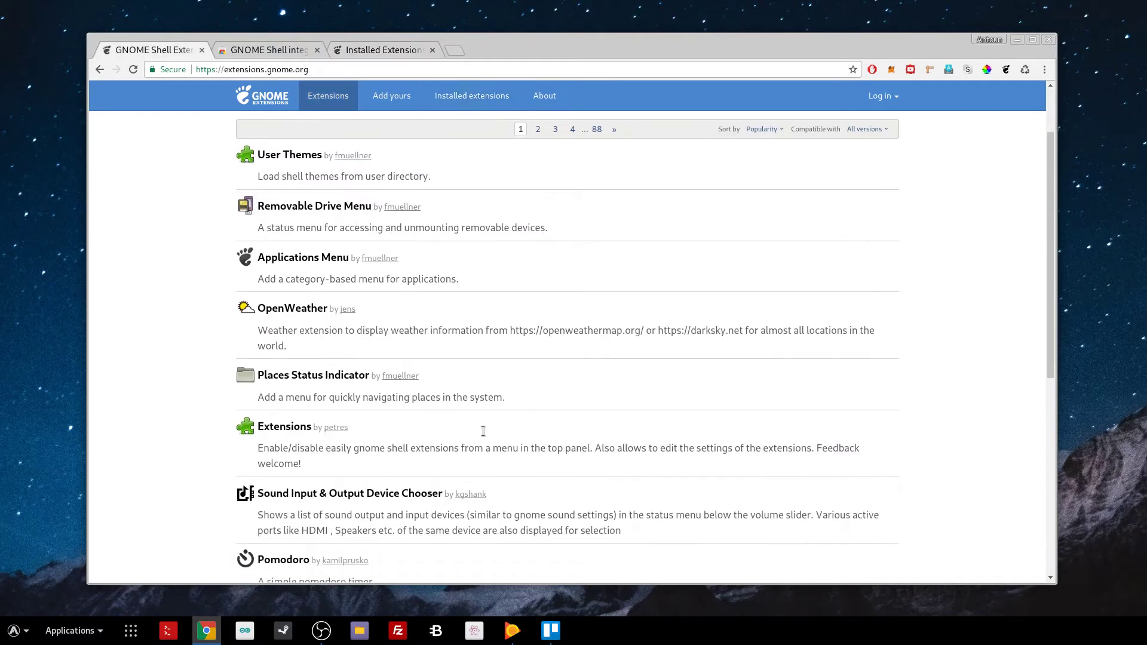
scroll(538, 225, "up", 3)
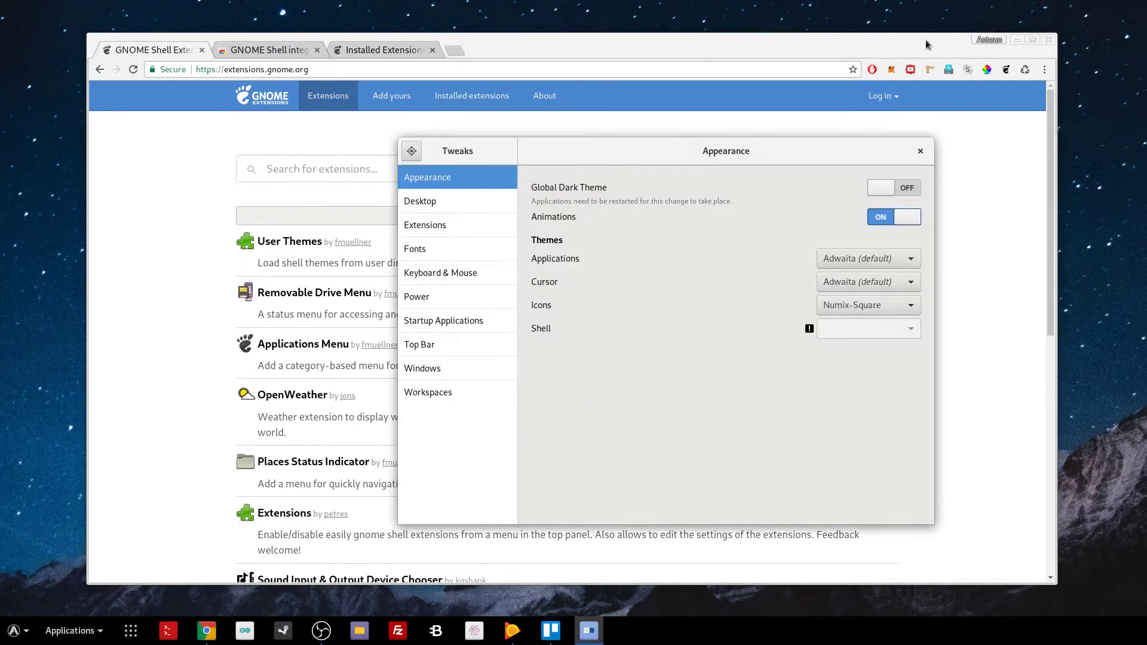
Minimise Chrome and shift the Tweaks window left over the desktop, showing its Desktop page
left_click(1018, 39)
left_click_drag(674, 158, 521, 152)
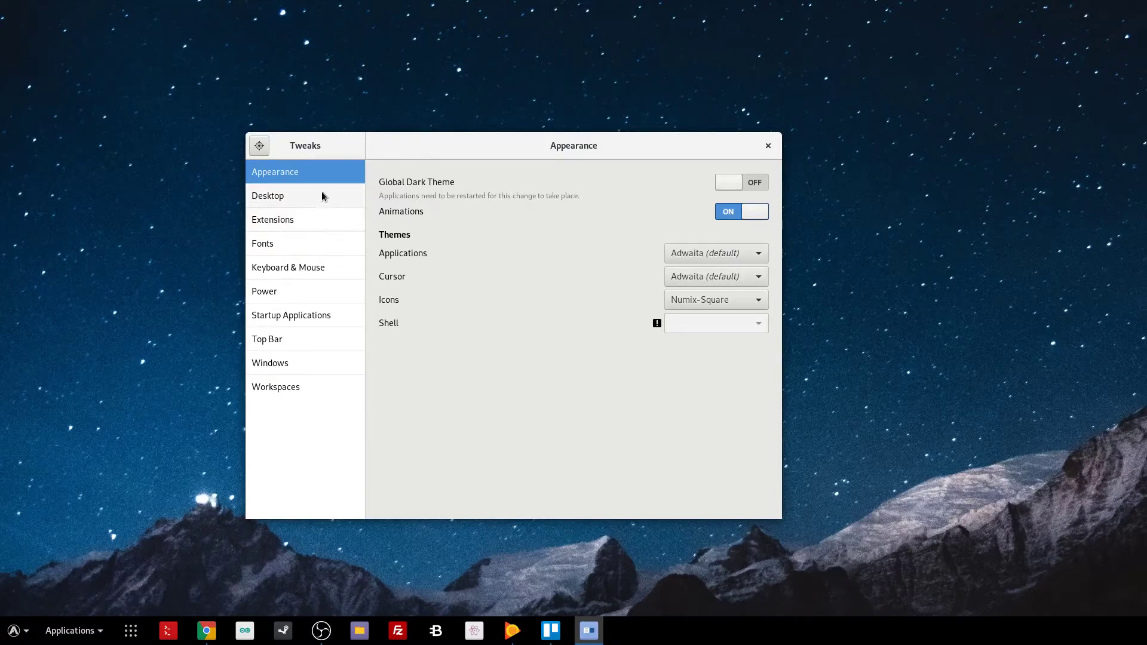
left_click(322, 193)
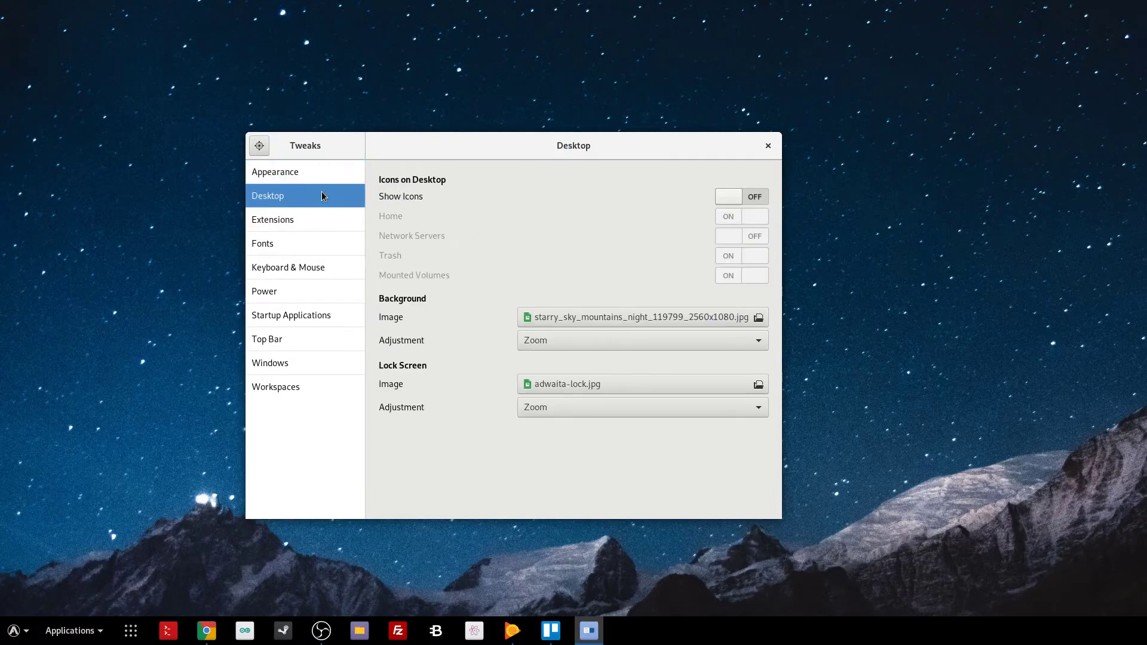
Turn Show Icons on, select the Home desktop icon, then turn desktop icons back off
left_click(741, 198)
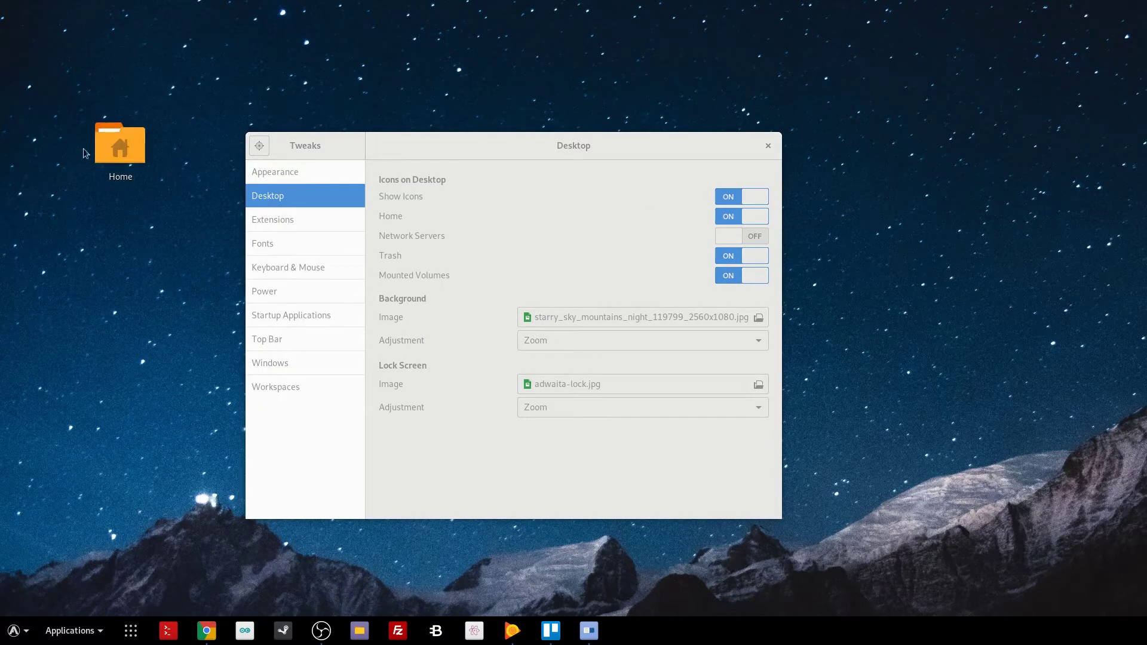
left_click_drag(199, 3, 351, 142)
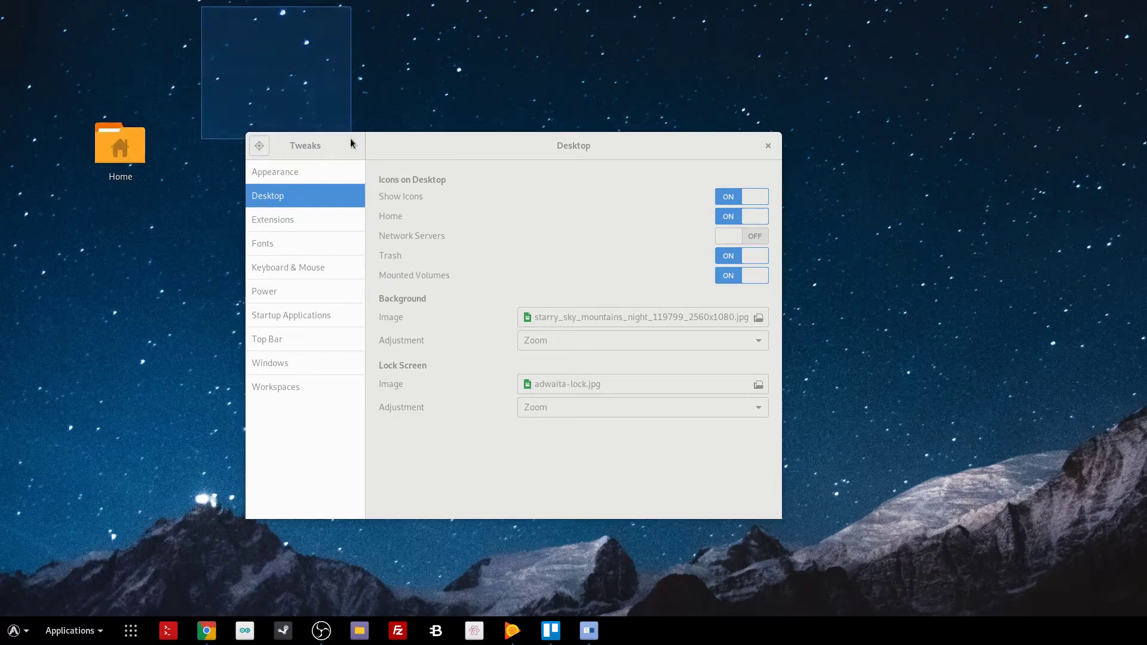
left_click_drag(45, 81, 145, 271)
left_click(121, 177)
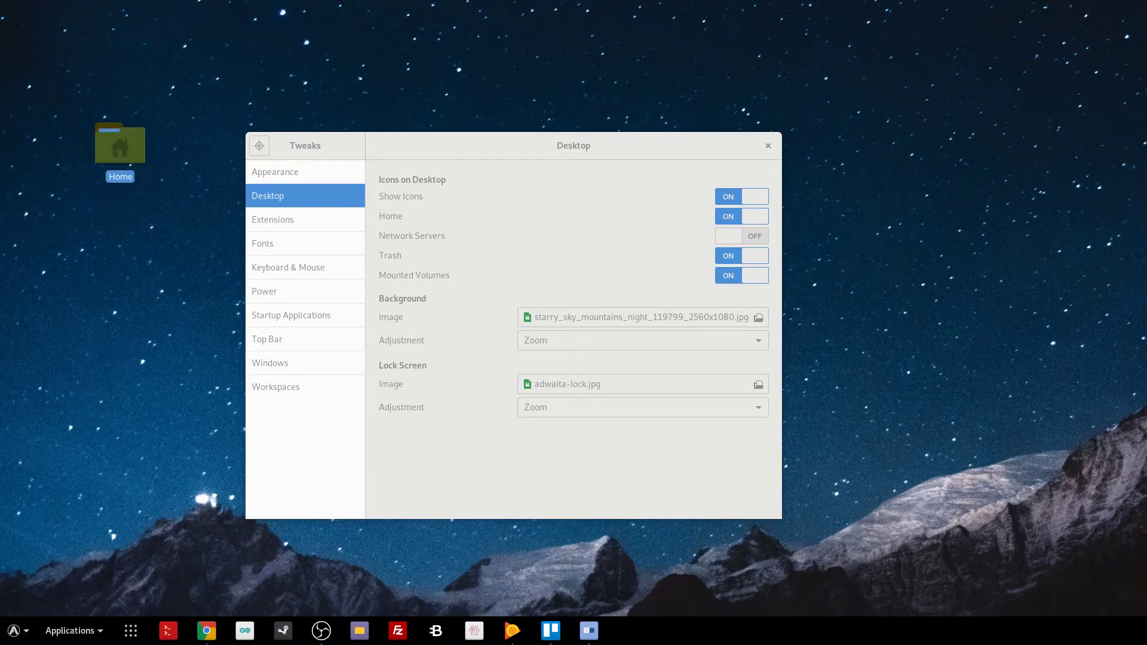
key("Delete")
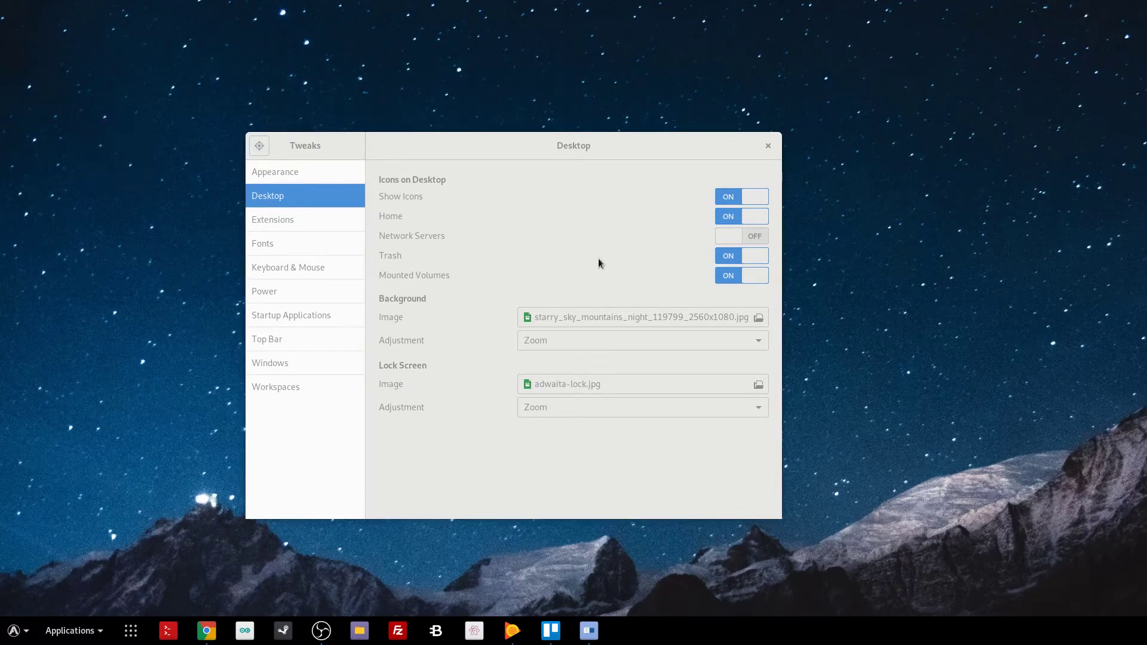
left_click(729, 197)
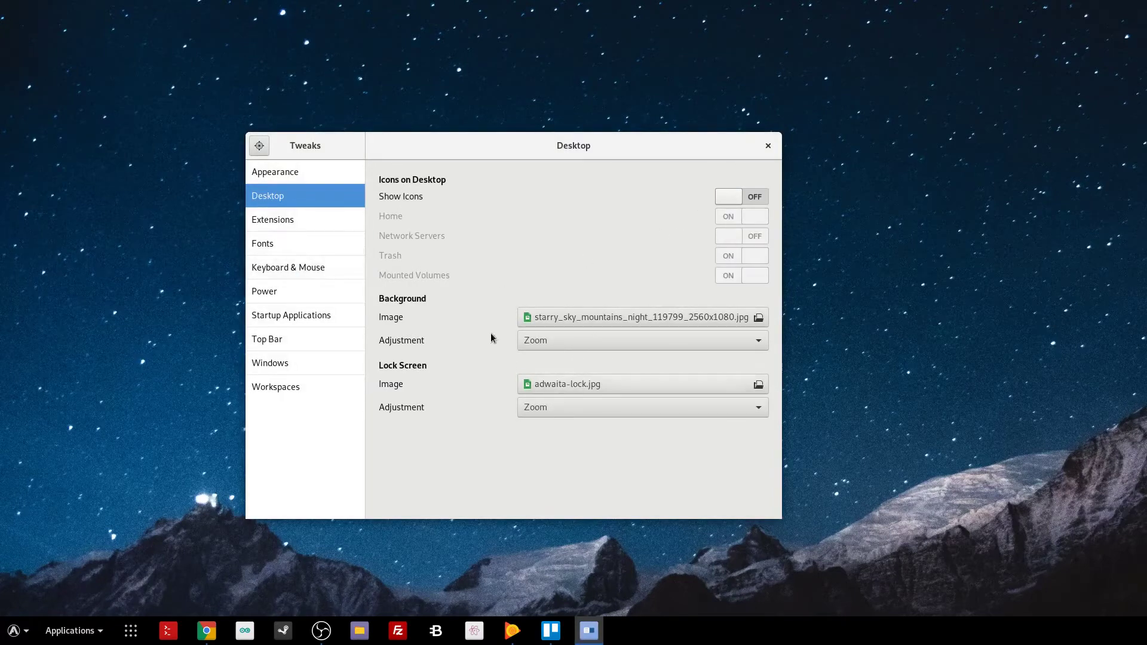
Look through the enabled extensions on the Tweaks Extensions page
left_click(258, 220)
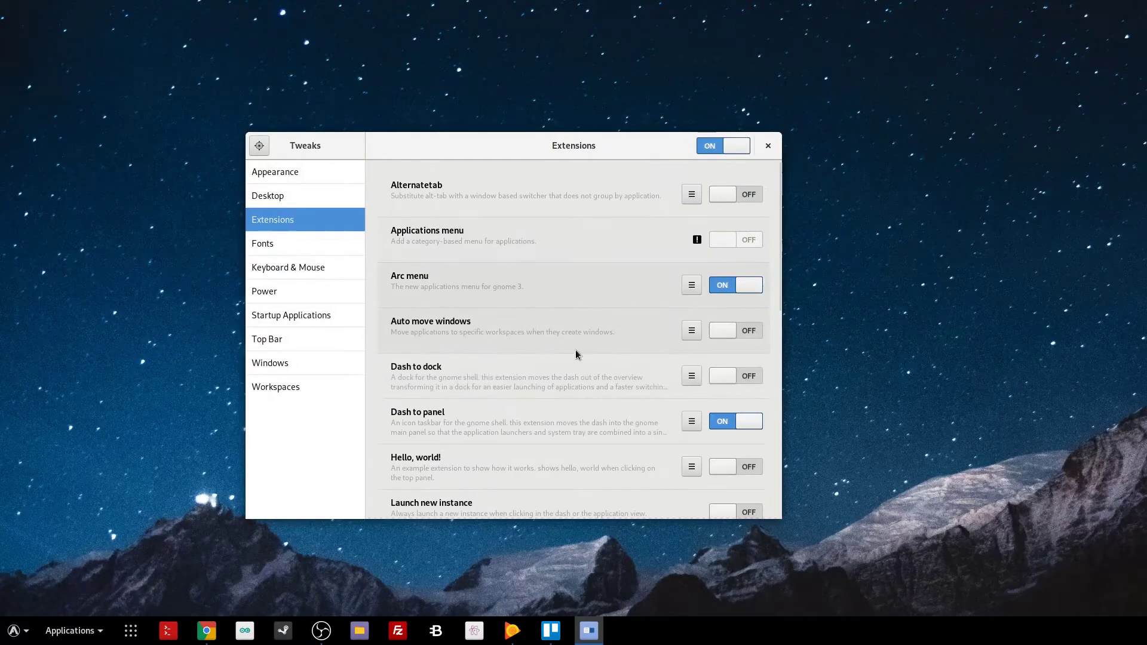
scroll(616, 265, "down", 5)
scroll(612, 277, "up", 5)
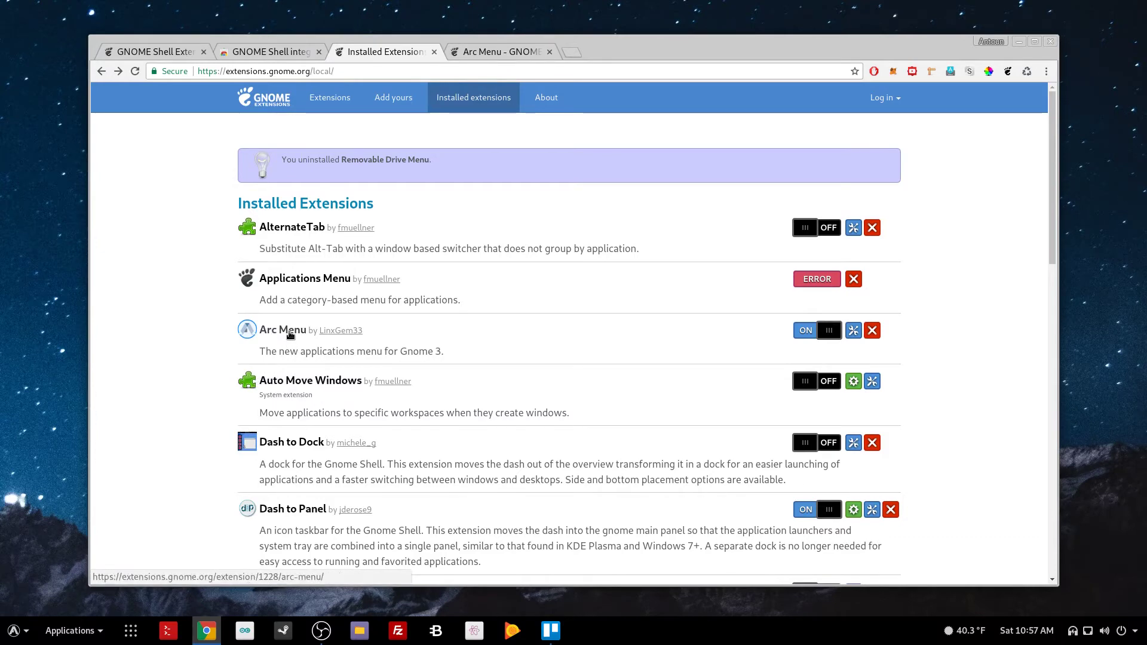
Open the Arc Menu launcher from the bottom-left, close it, and reopen it
left_click(13, 631)
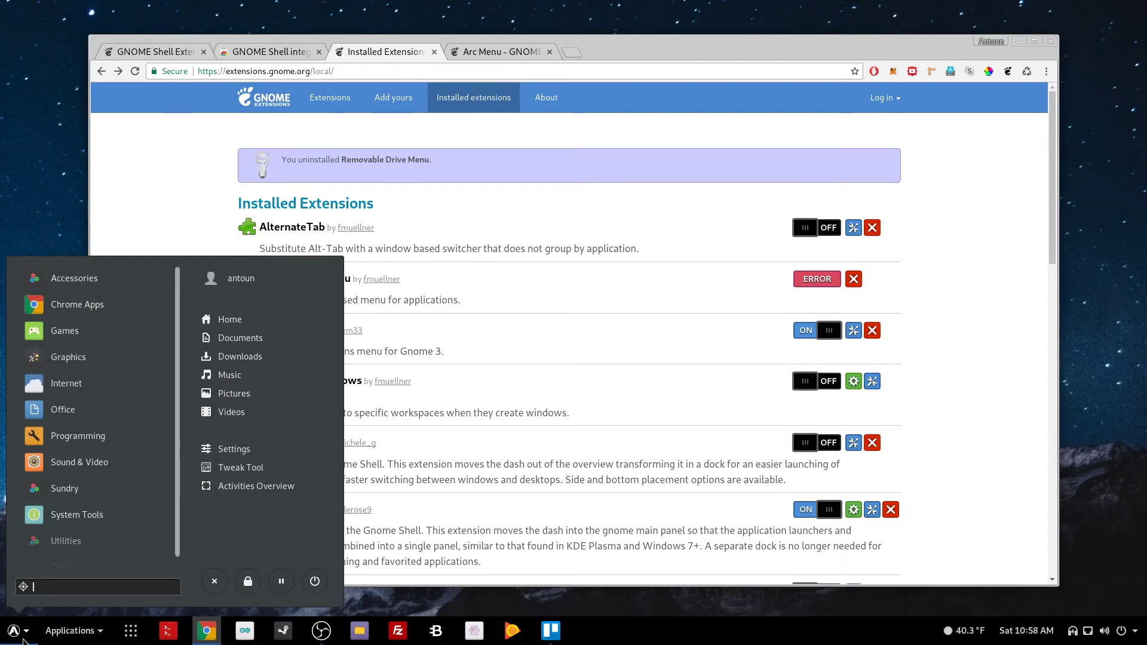
left_click(23, 640)
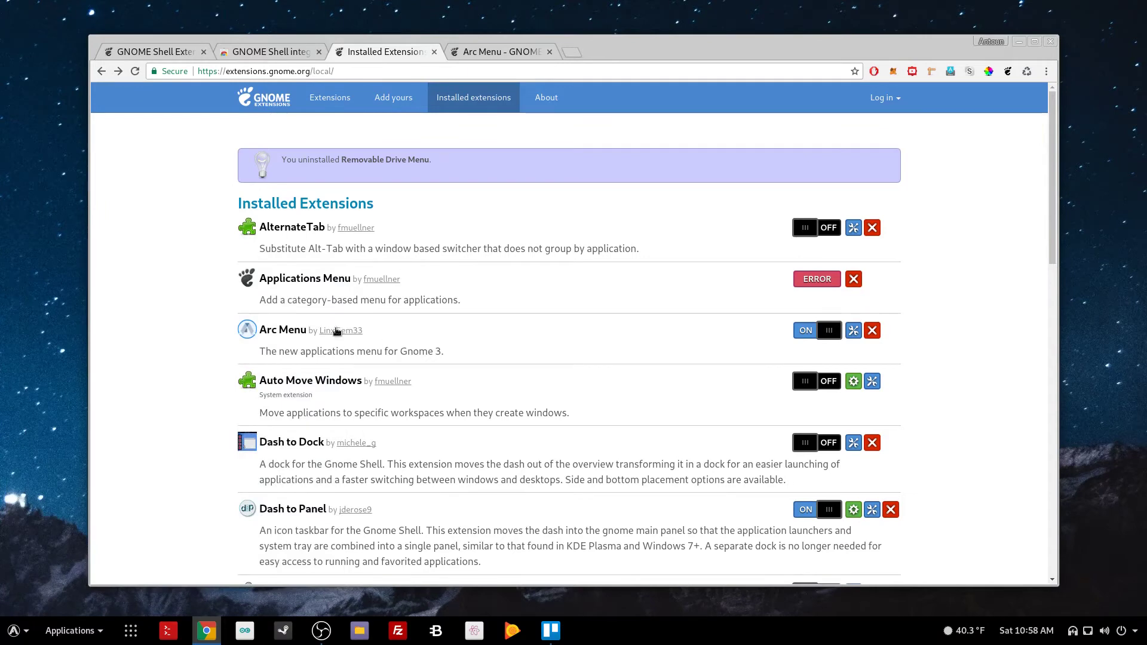
left_click(13, 631)
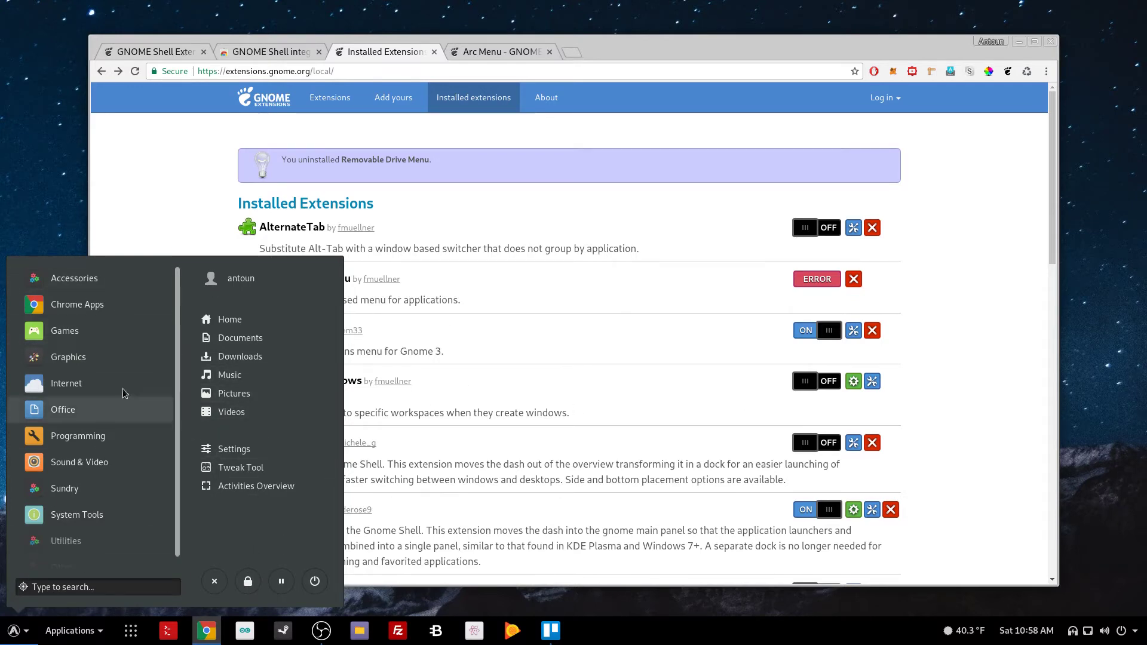
Show the all-applications grid, leave the overview, and bring back Arc Menu
left_click(132, 245)
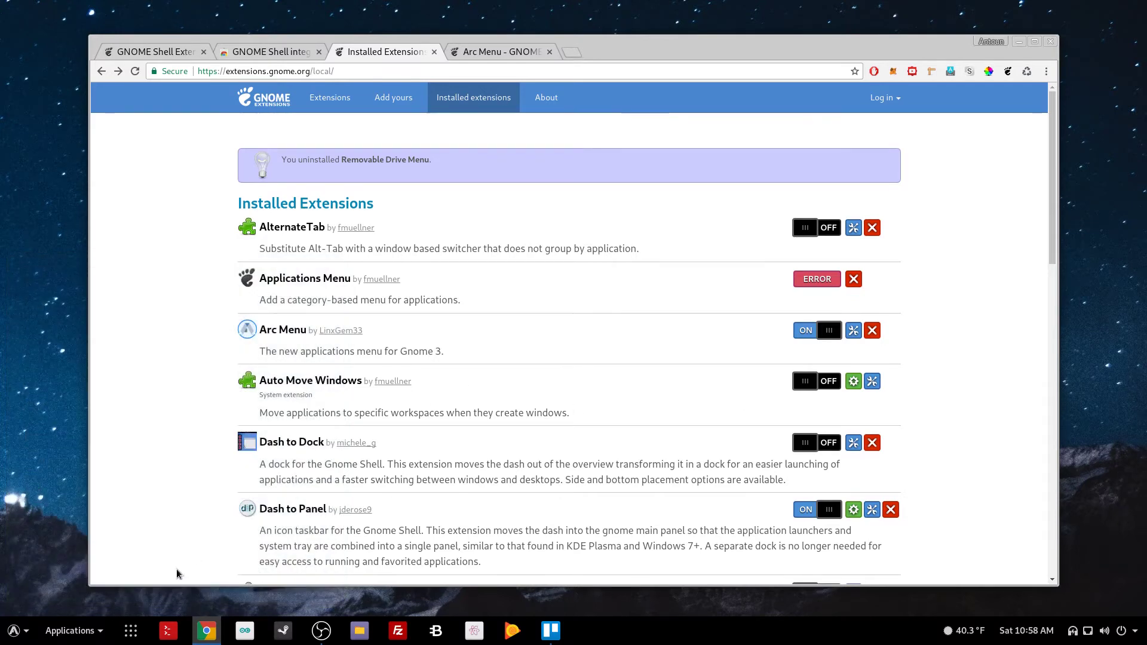
left_click(131, 631)
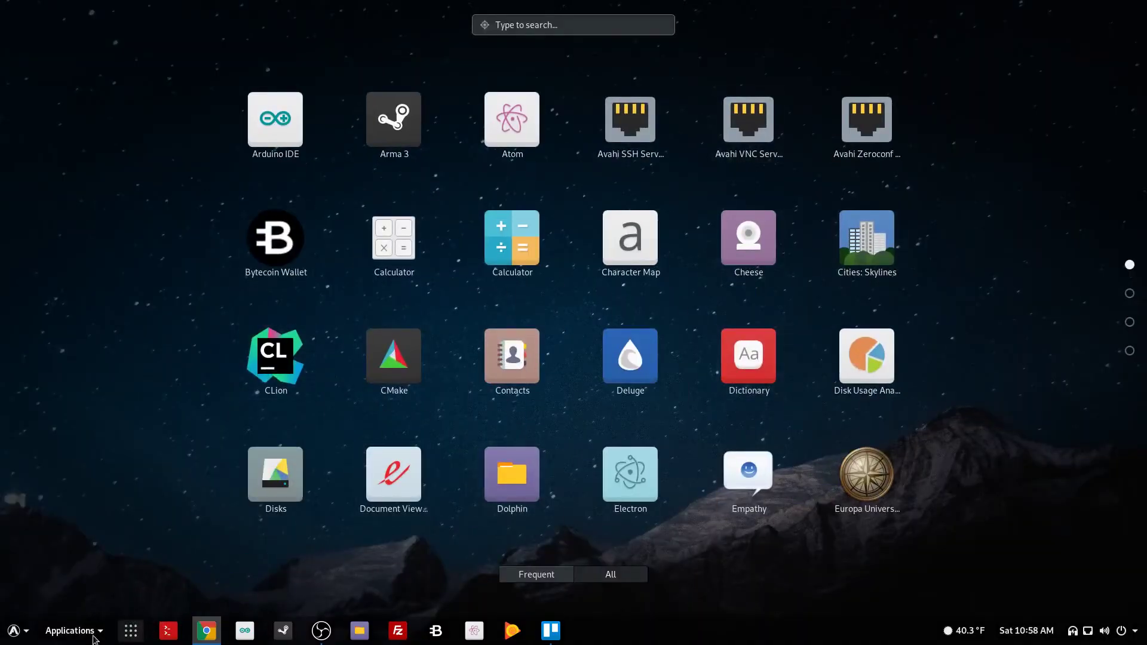
left_click(130, 630)
left_click(13, 631)
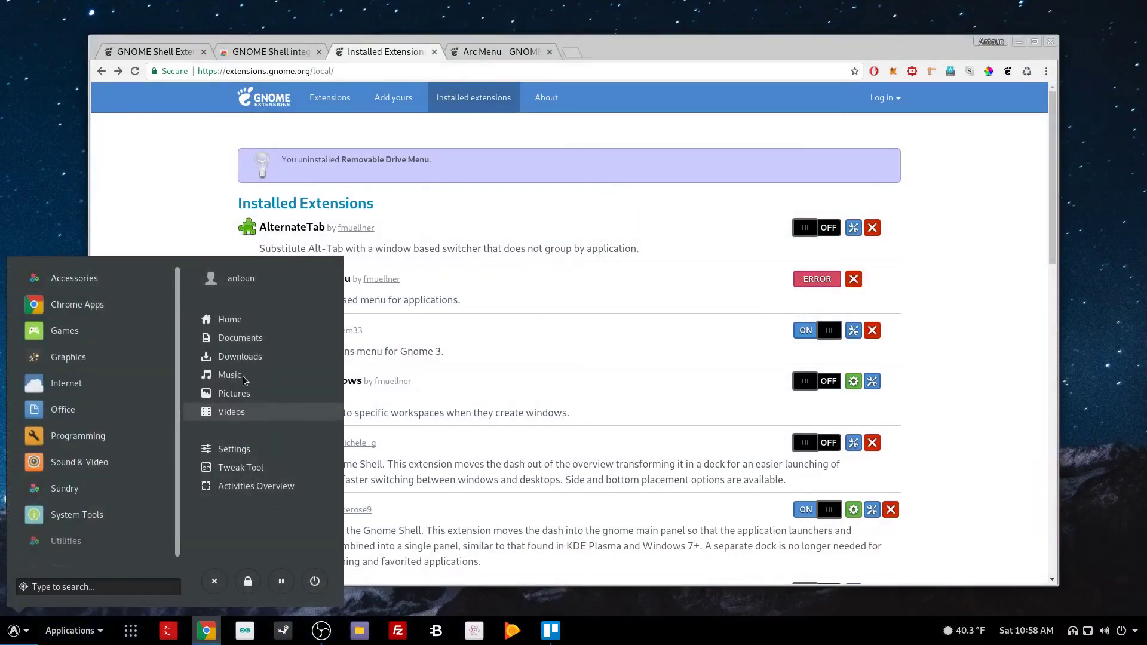
Toggle Dash to Panel off and on, enable Dash to Dock, then disable Dash to Panel
left_click(971, 395)
scroll(970, 394, "down", 4)
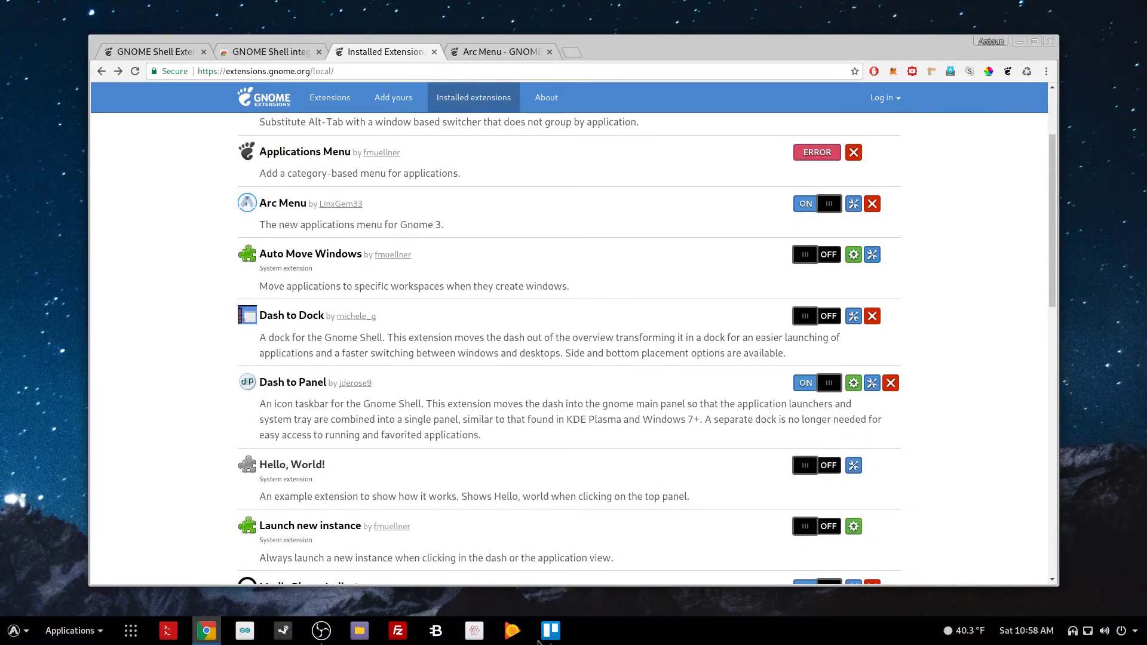
left_click(830, 383)
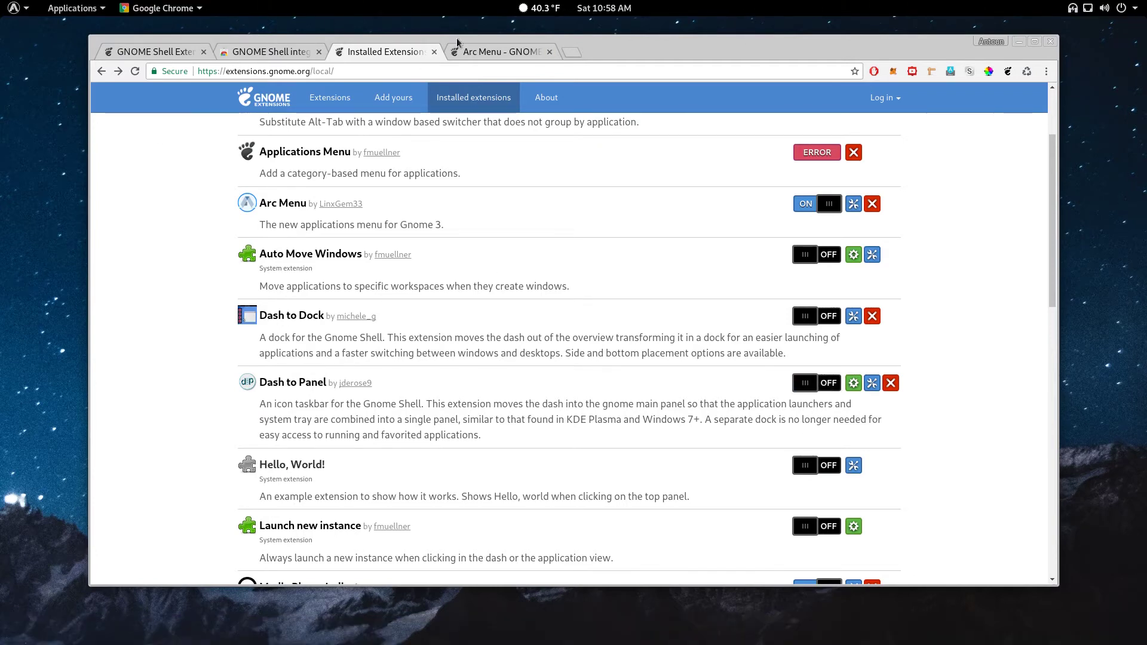
left_click(812, 383)
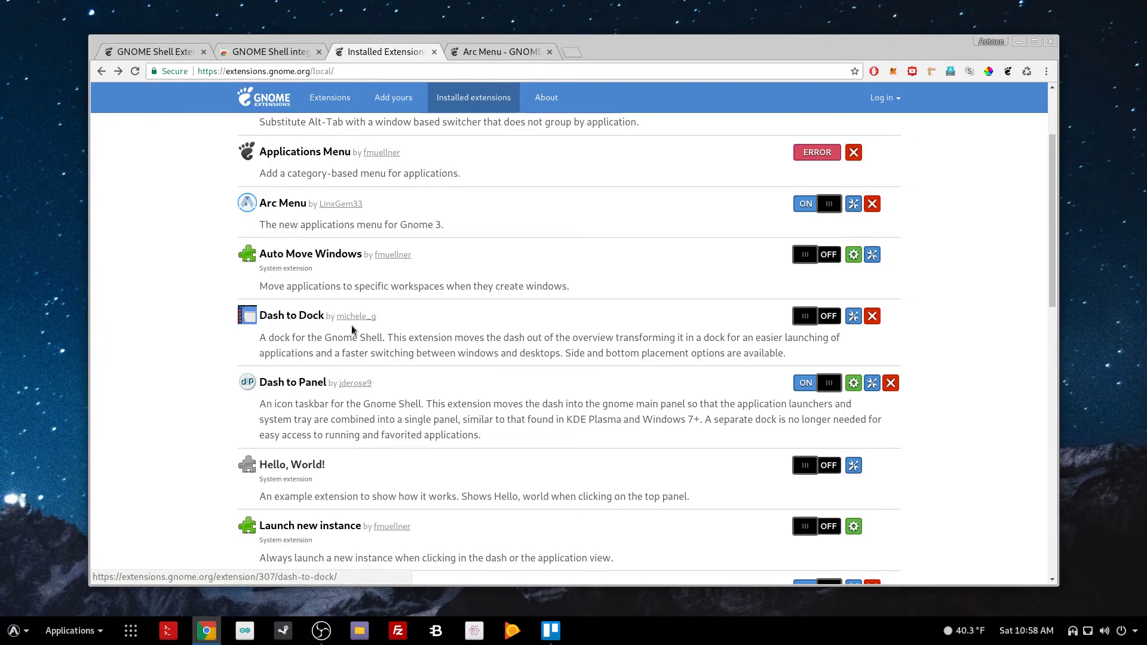
left_click(817, 317)
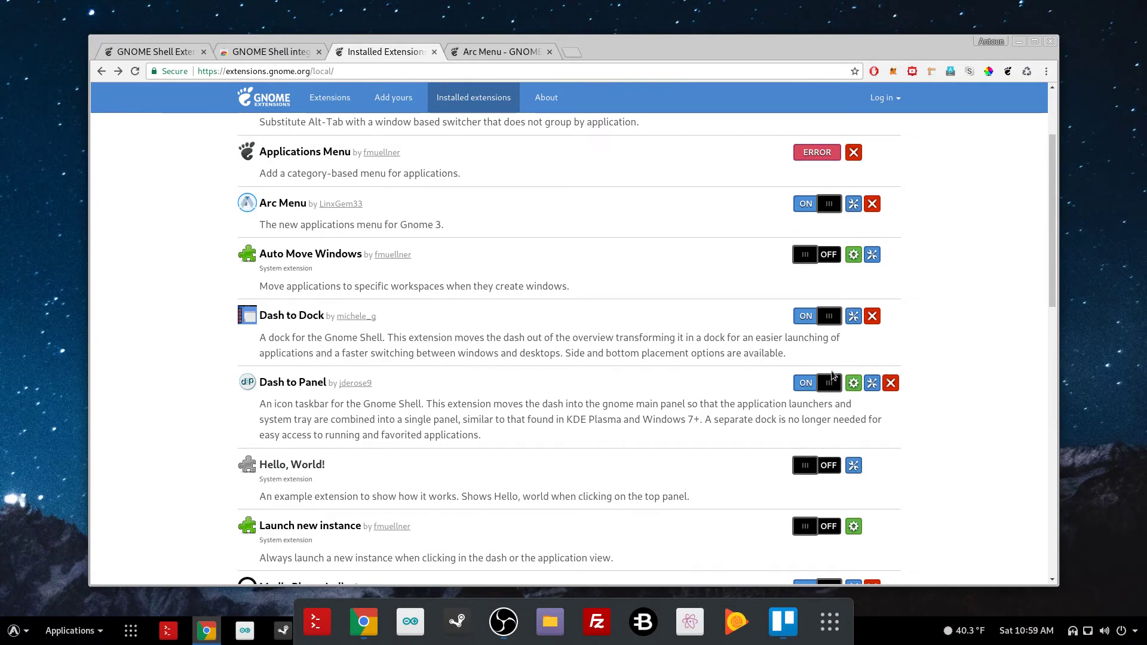
left_click(834, 382)
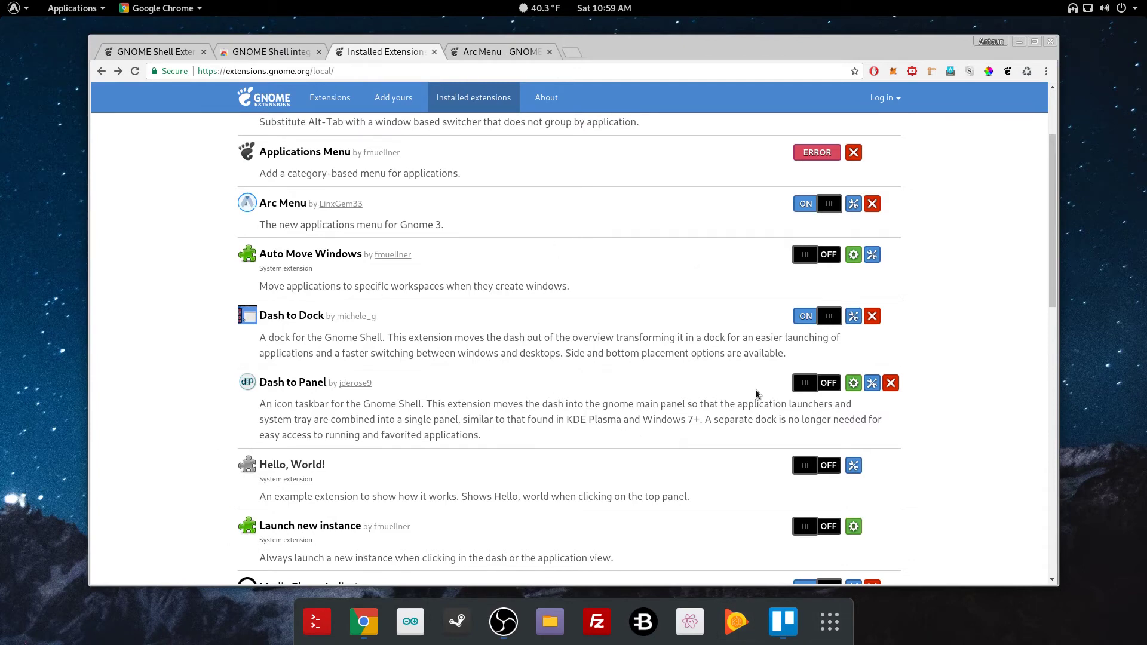
scroll(368, 411, "down", 3)
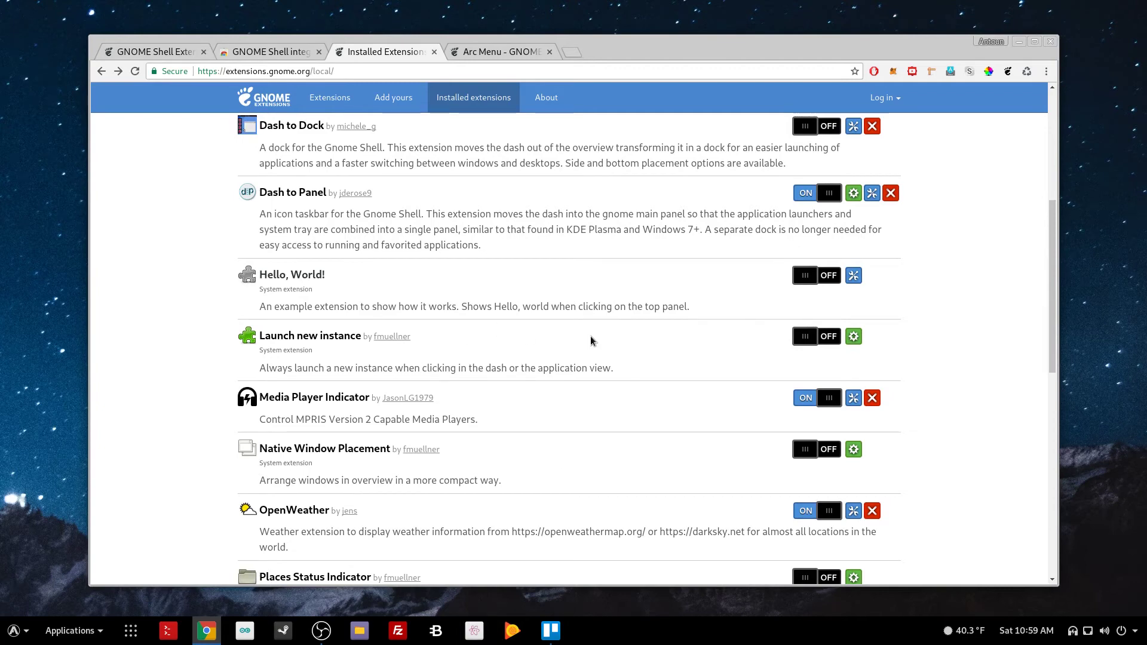
Open the Media Player Indicator page and show its Google Play Music Desktop controls in the system menu
left_click(325, 398)
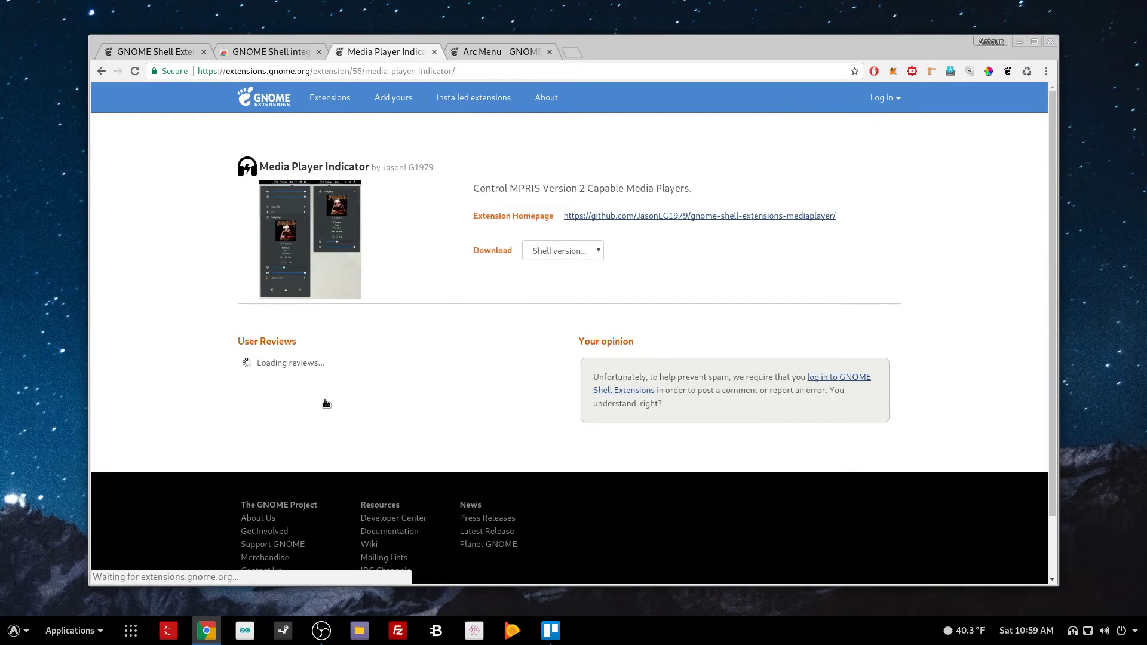
left_click(1088, 637)
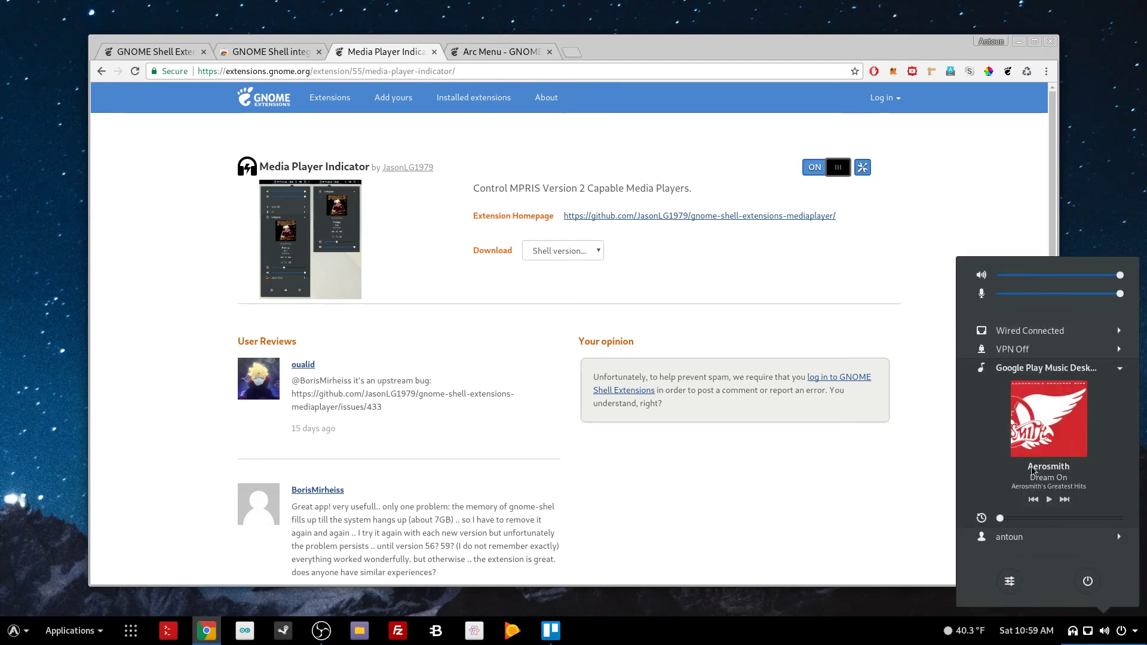
key("Left")
key("Escape")
left_click(1112, 634)
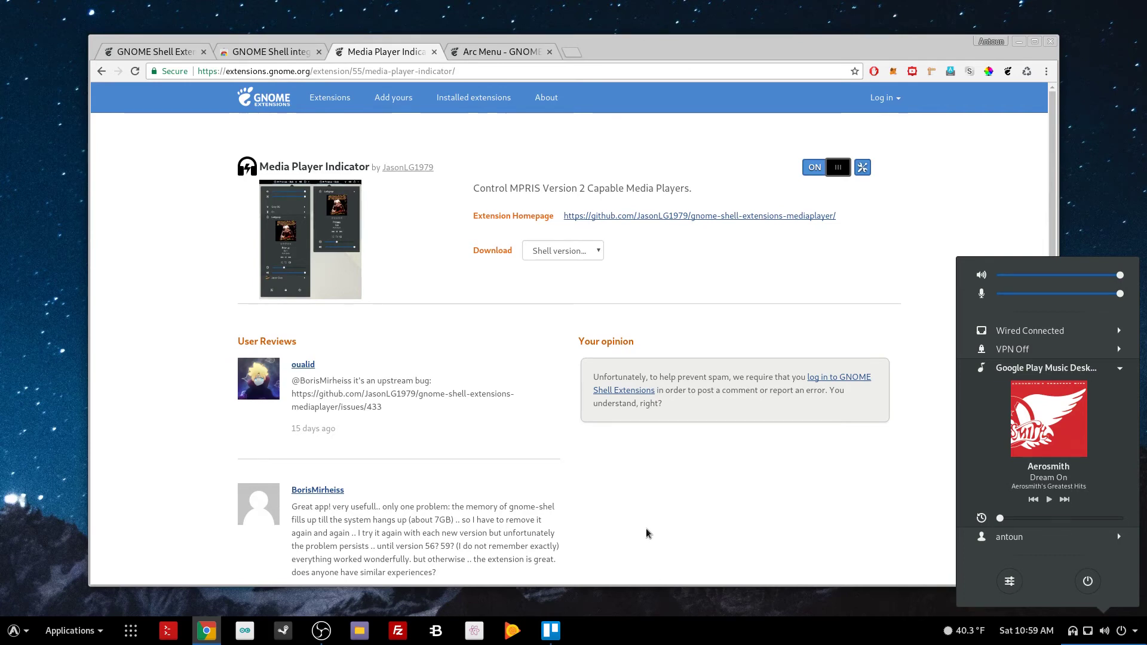
Return to Installed Extensions, scroll to OpenWeather, and open then dismiss its forecast popup
key("alt+Left")
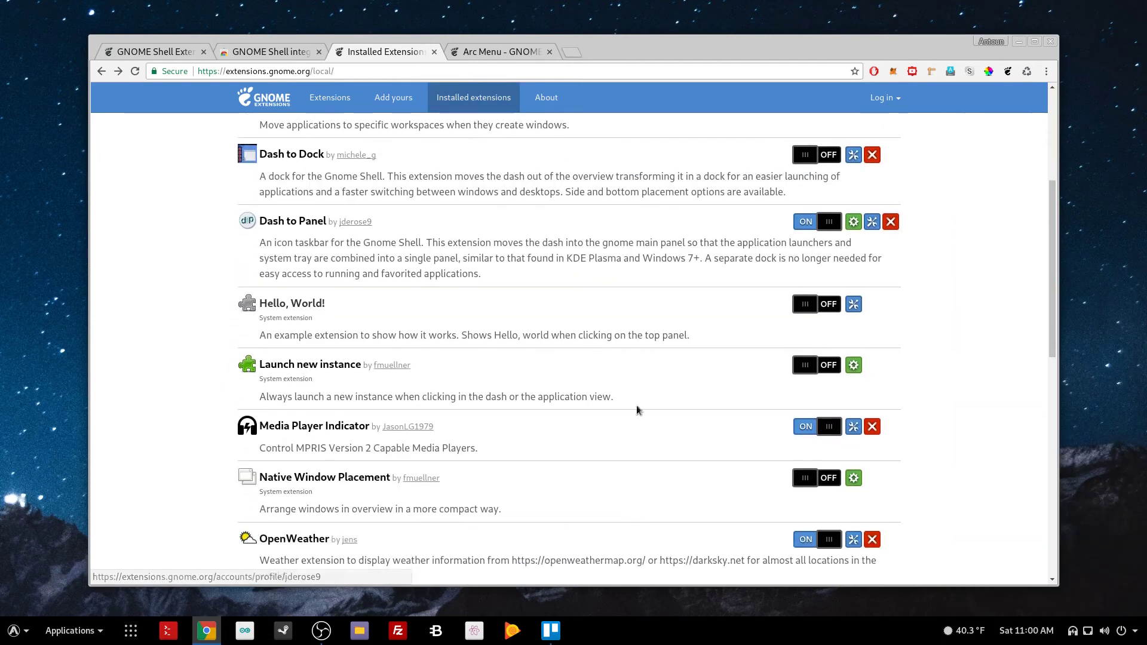
scroll(677, 265, "down", 3)
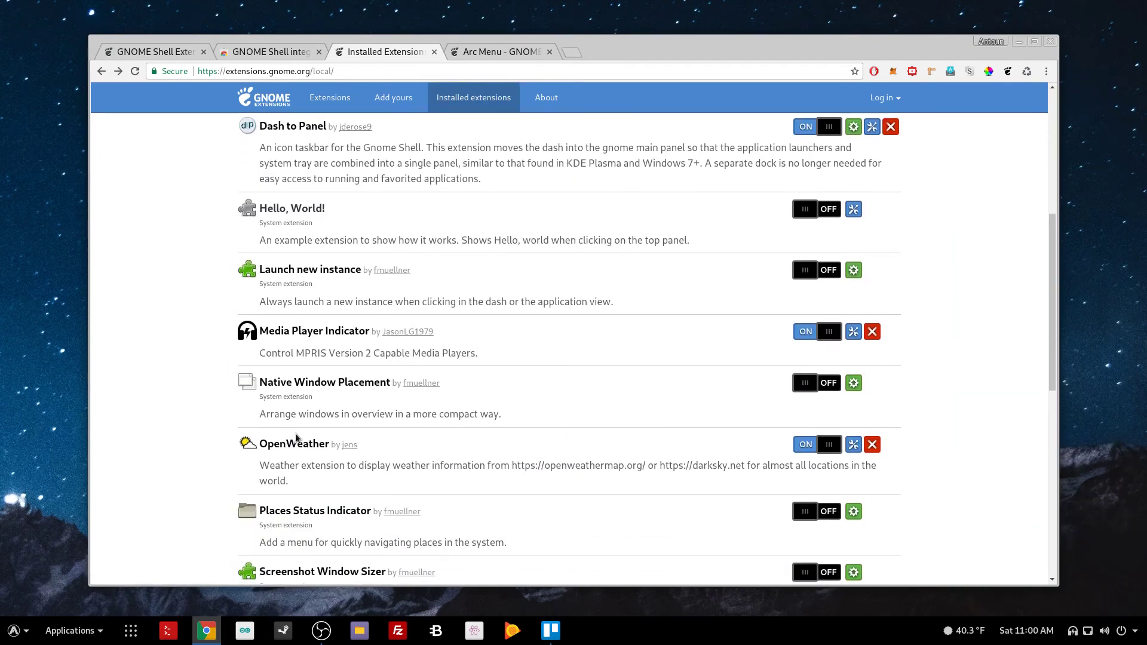
left_click(972, 635)
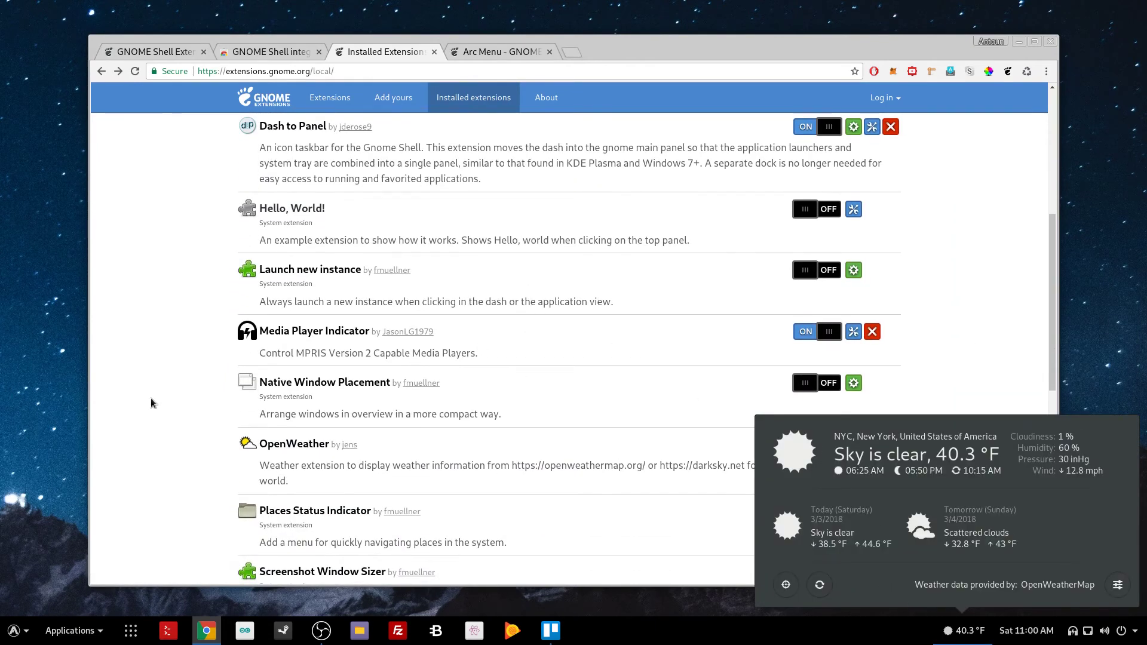
left_click(167, 373)
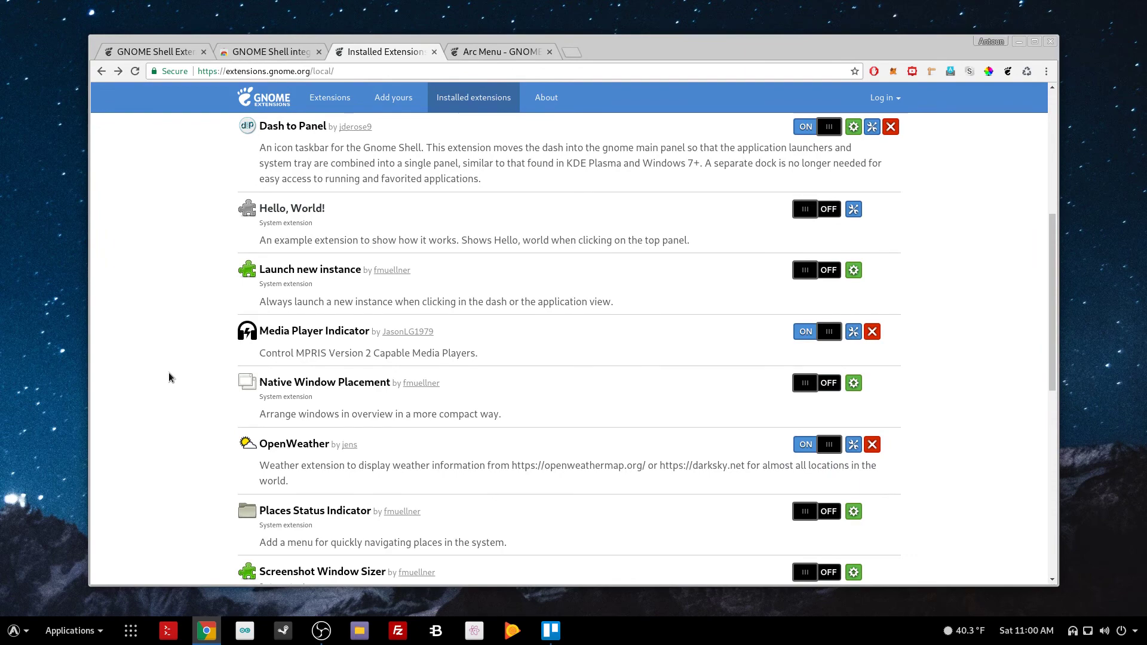
scroll(161, 357, "up", 4)
scroll(160, 356, "up", 2)
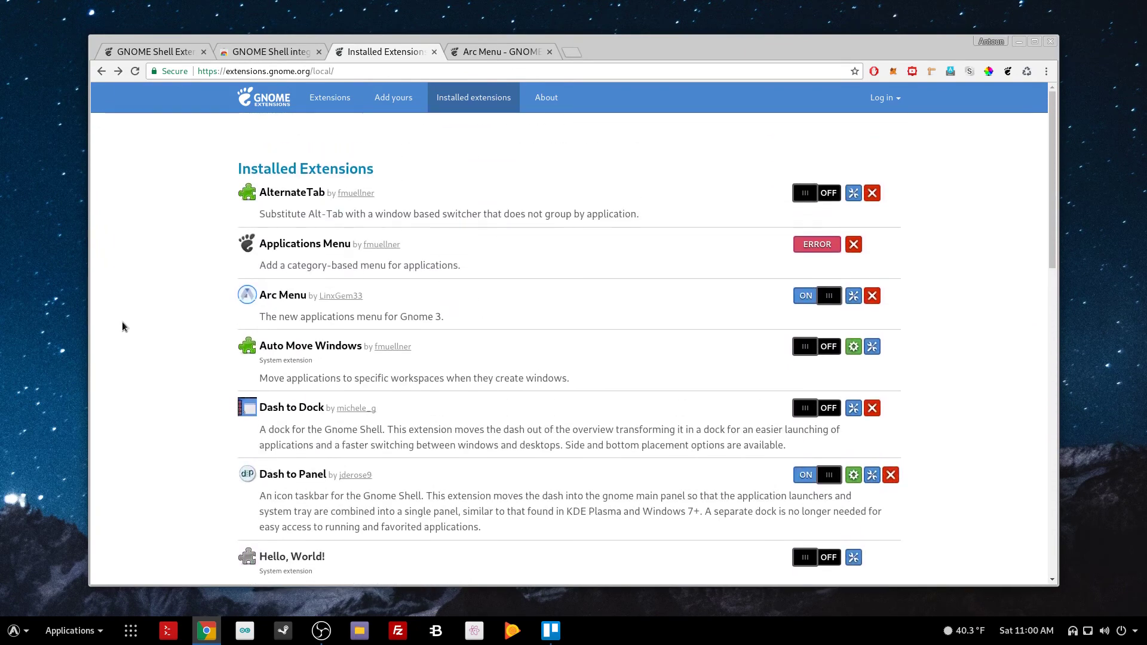